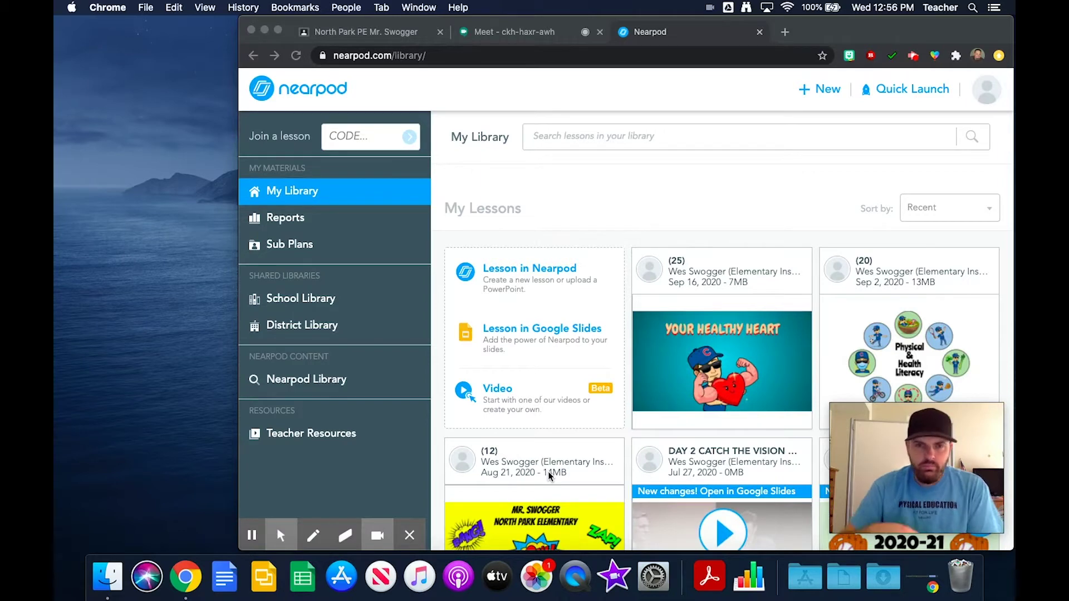
# Step: Launch the Your Healthy Heart lesson in Live Participation mode and show its share link
pyautogui.click(521, 37)
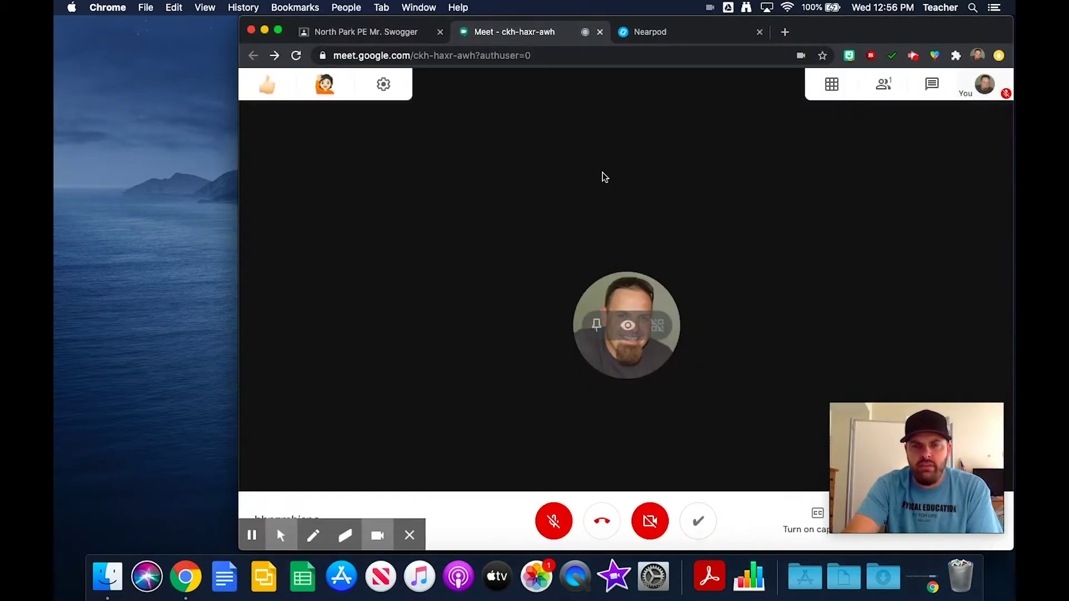
pyautogui.click(668, 39)
pyautogui.moveTo(710, 343)
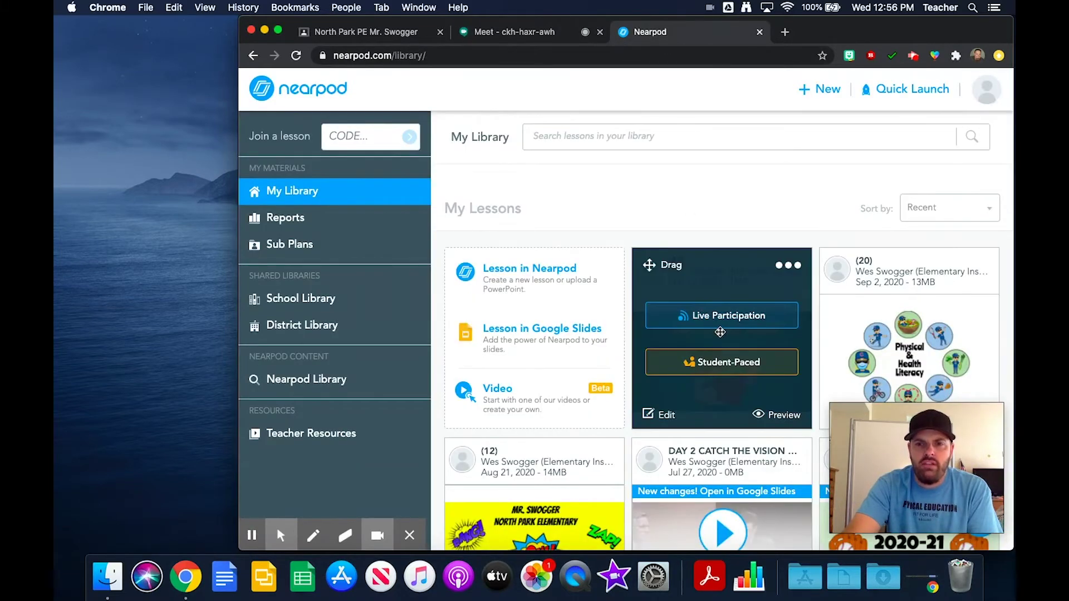
pyautogui.click(721, 322)
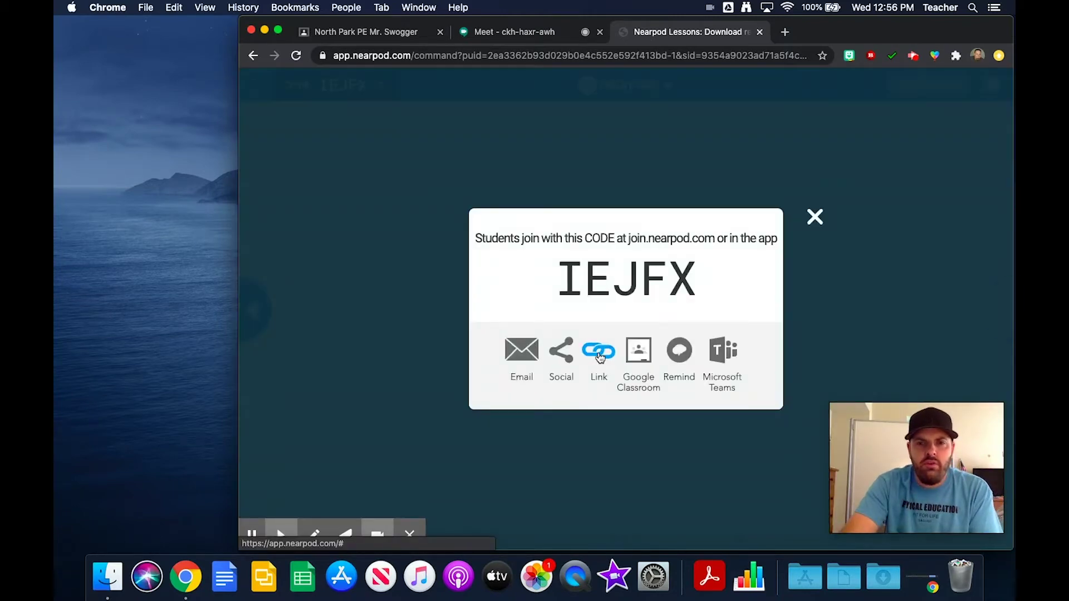
pyautogui.click(600, 357)
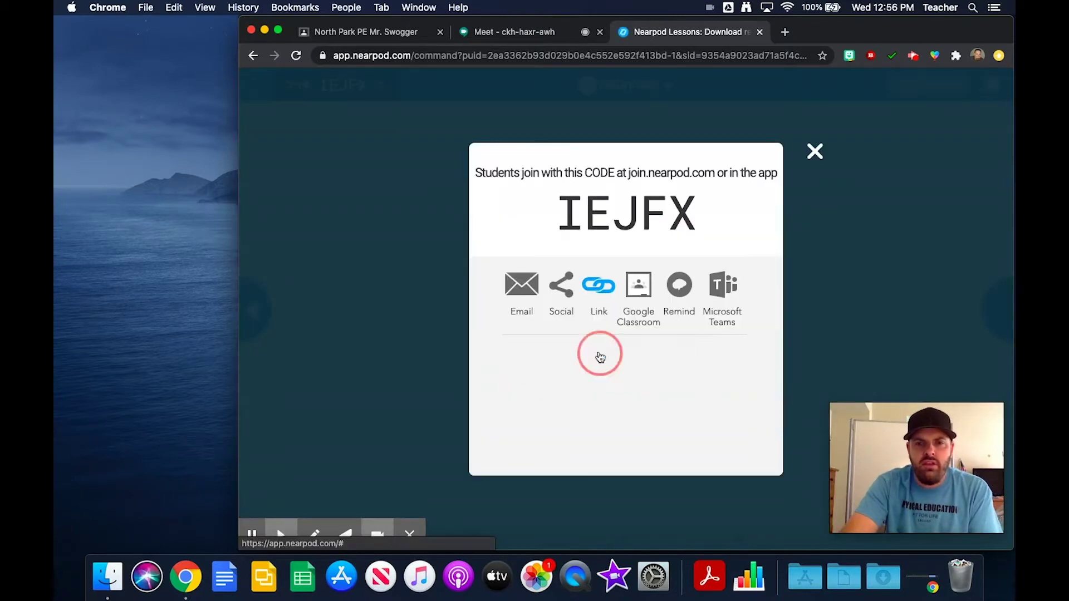
# Step: Copy the lesson link and paste it as a message in the Meet chat with everyone
pyautogui.click(707, 425)
pyautogui.click(534, 37)
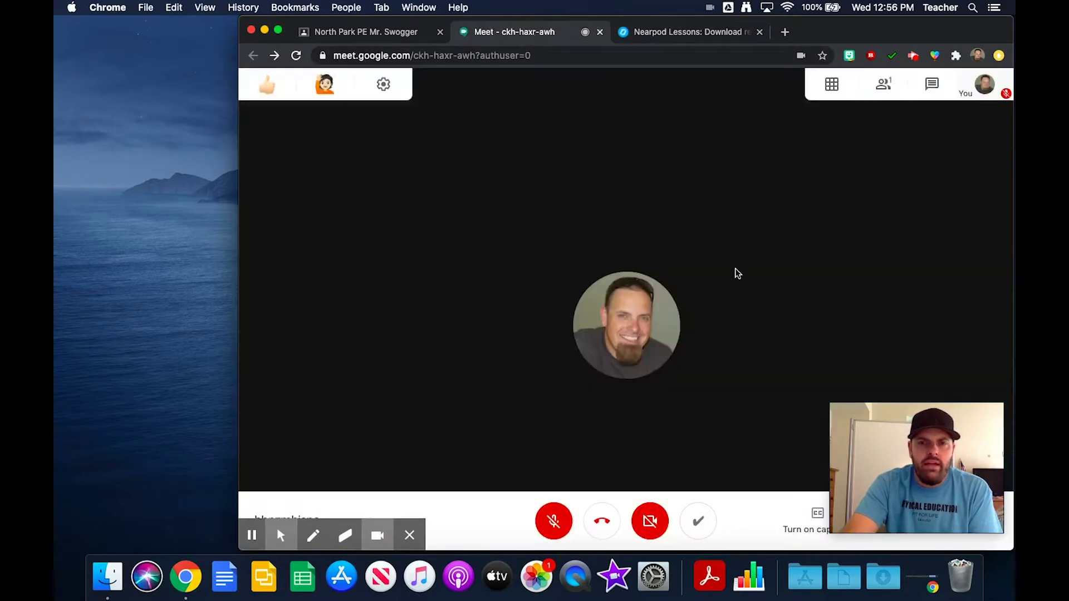
pyautogui.click(935, 94)
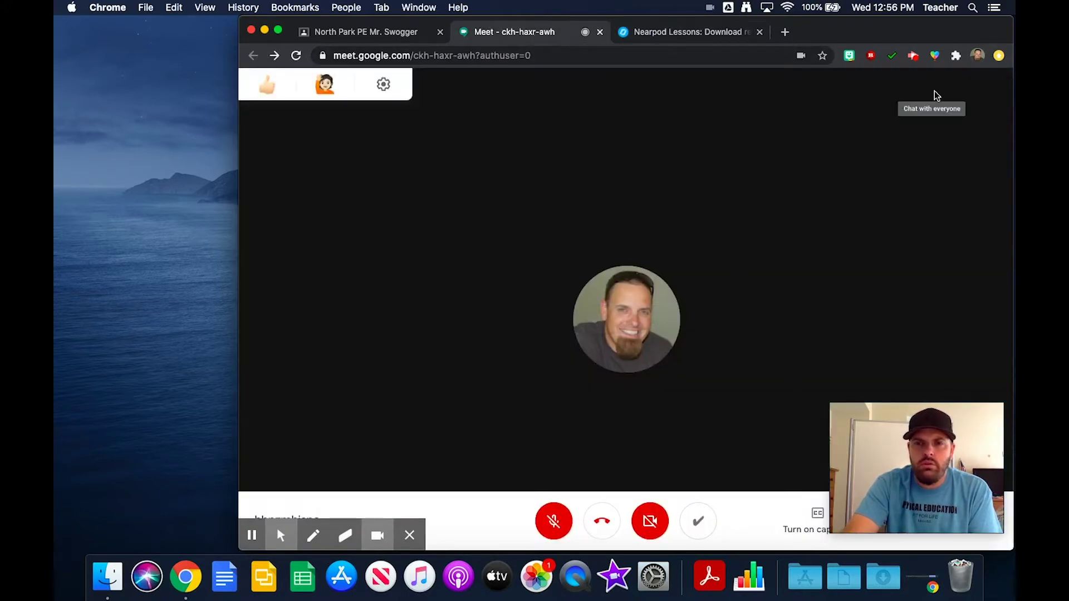
pyautogui.rightClick(795, 521)
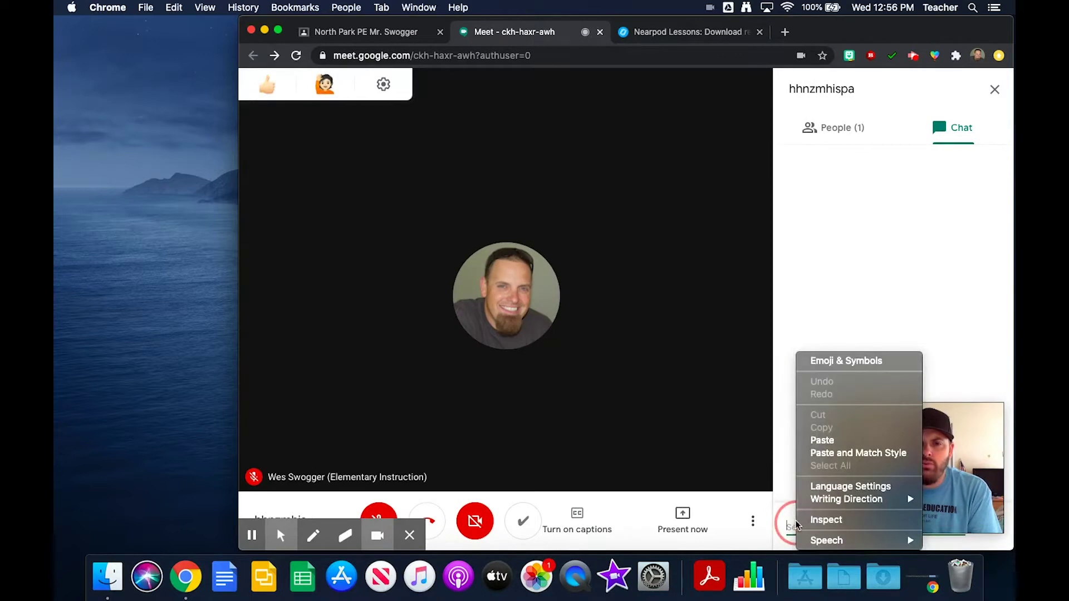
pyautogui.click(818, 443)
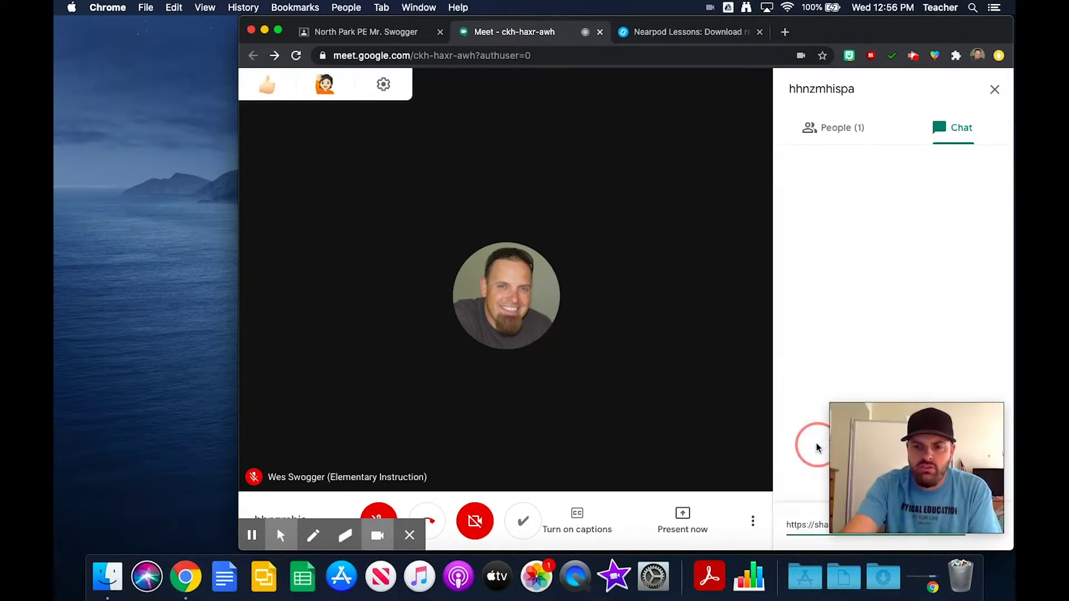
pyautogui.press('Return')
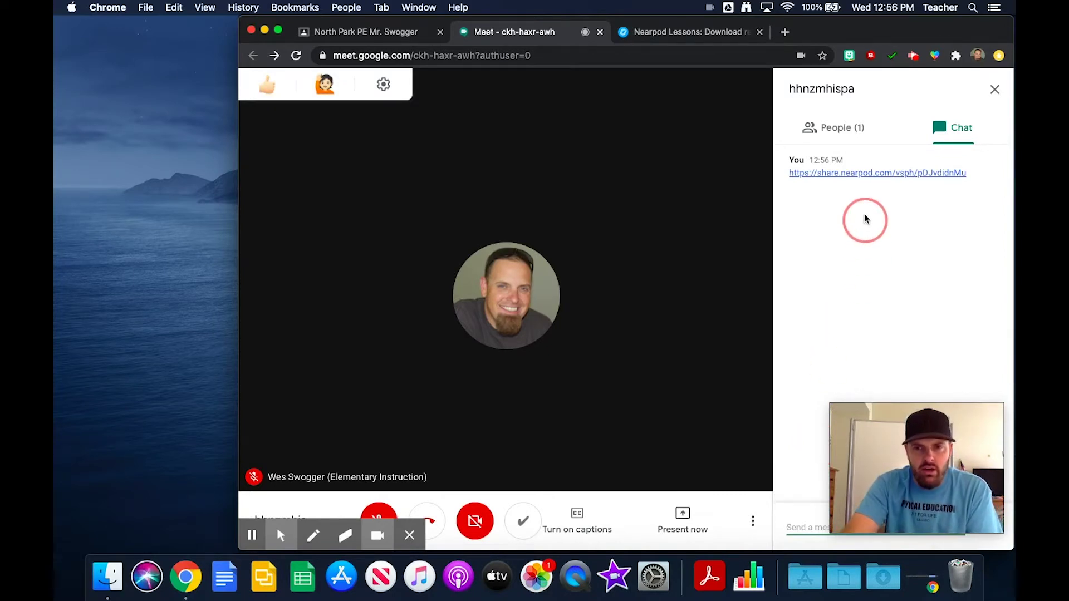
# Step: Dismiss the Nearpod join-code dialog, then open the lesson link posted in the Meet chat
pyautogui.click(709, 30)
pyautogui.click(814, 154)
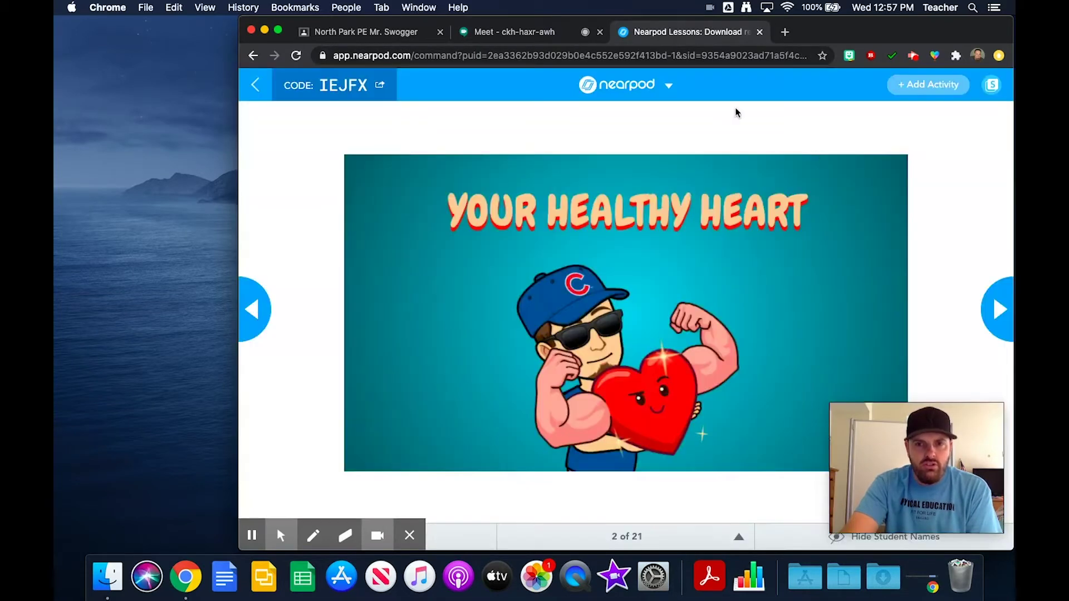
pyautogui.click(539, 33)
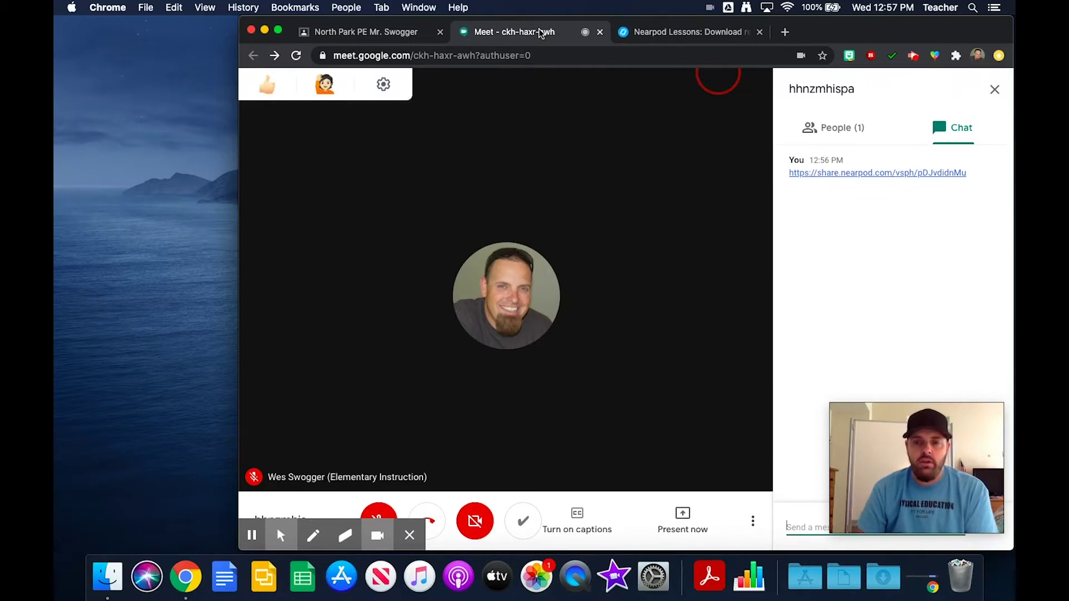
pyautogui.click(839, 173)
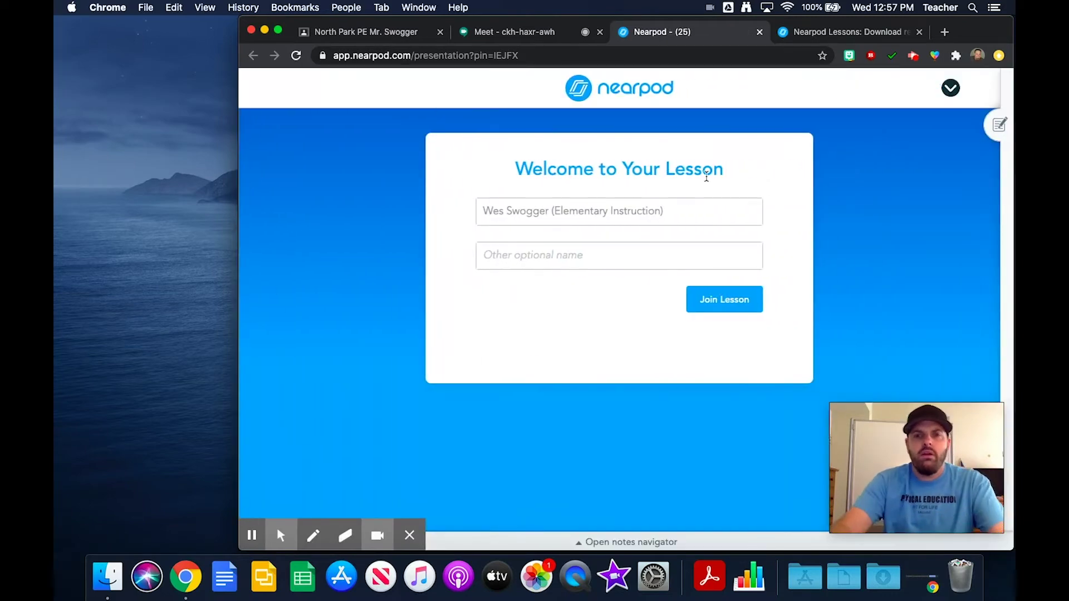
# Step: Join the lesson as a student with the suggested teacher display name, detaching its tab into a new window
pyautogui.moveTo(666, 212); pyautogui.dragTo(483, 203)
pyautogui.write('Mr. Swogger')
pyautogui.click(506, 236)
pyautogui.click(733, 301)
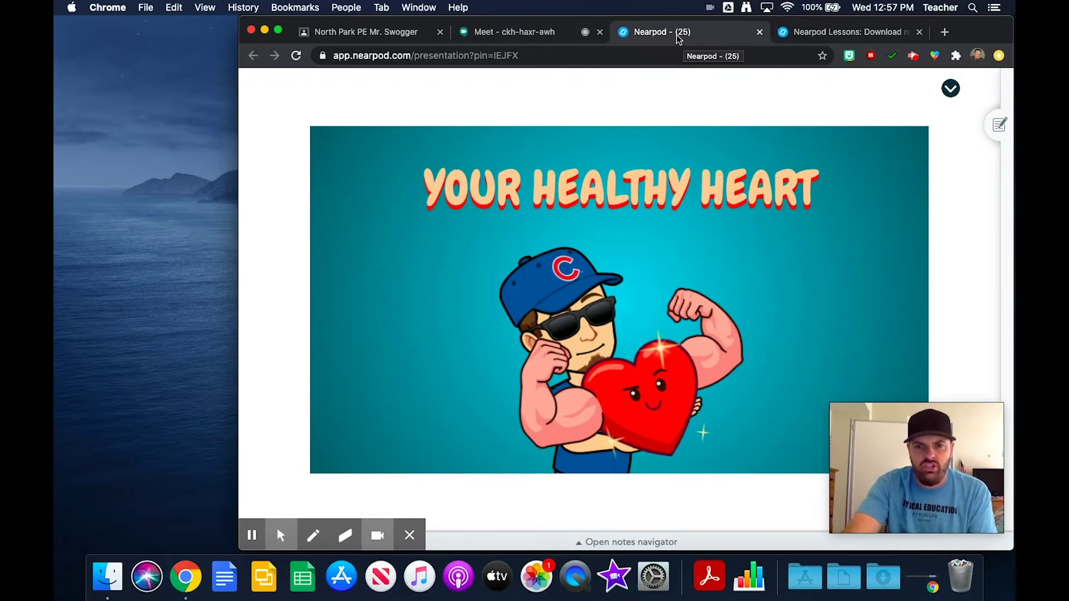
pyautogui.moveTo(678, 37); pyautogui.dragTo(497, 88)
# Step: Share the Nearpod - (25) window through Meet's Present now > A window and hide the sharing bar
pyautogui.click(545, 35)
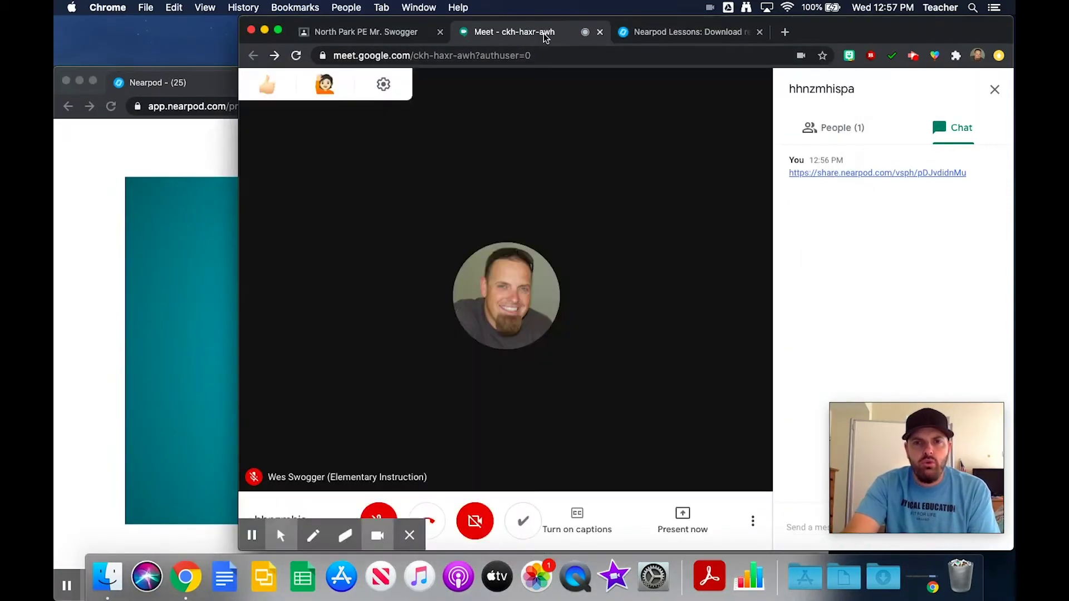
pyautogui.click(677, 512)
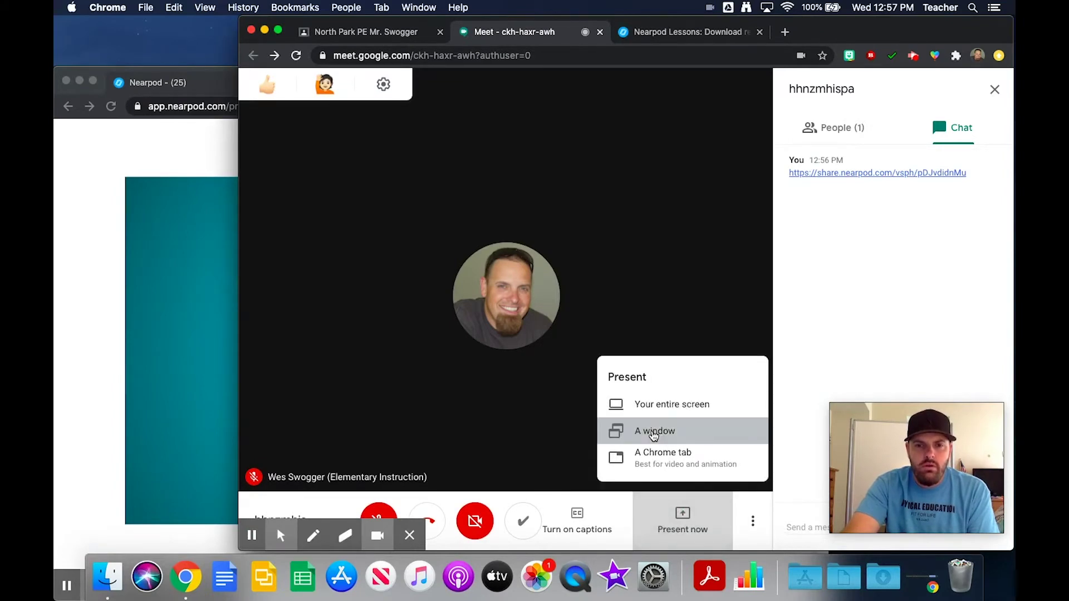
pyautogui.click(653, 436)
pyautogui.click(635, 189)
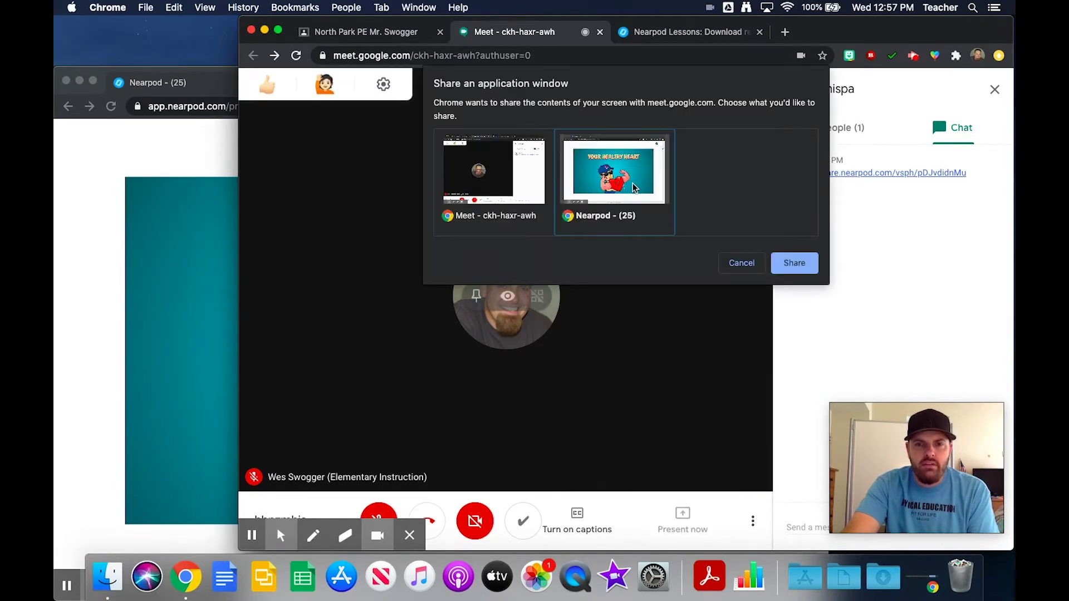
pyautogui.click(790, 264)
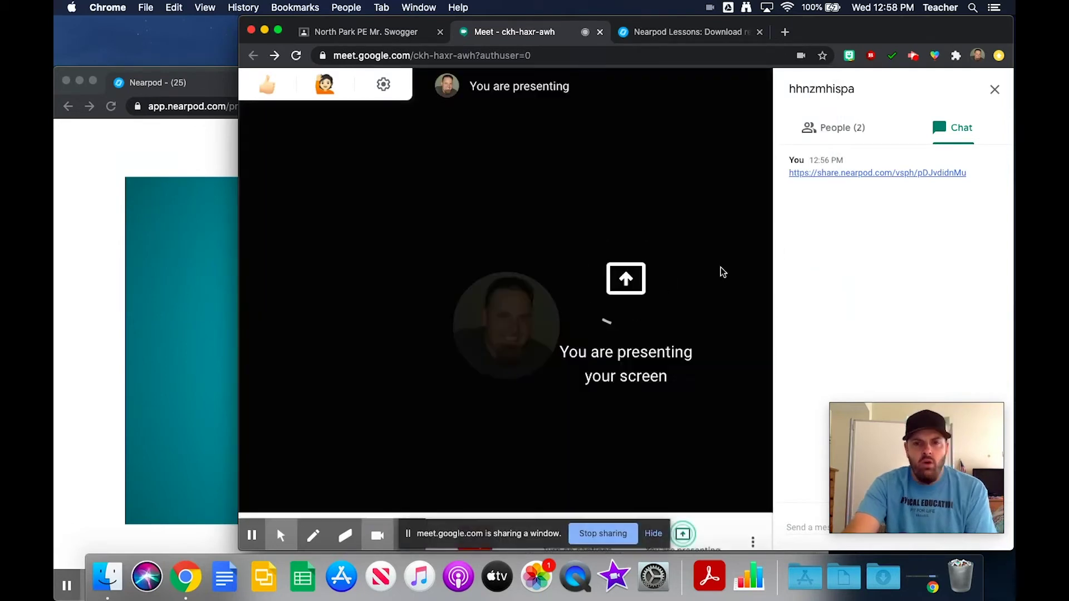
pyautogui.click(652, 534)
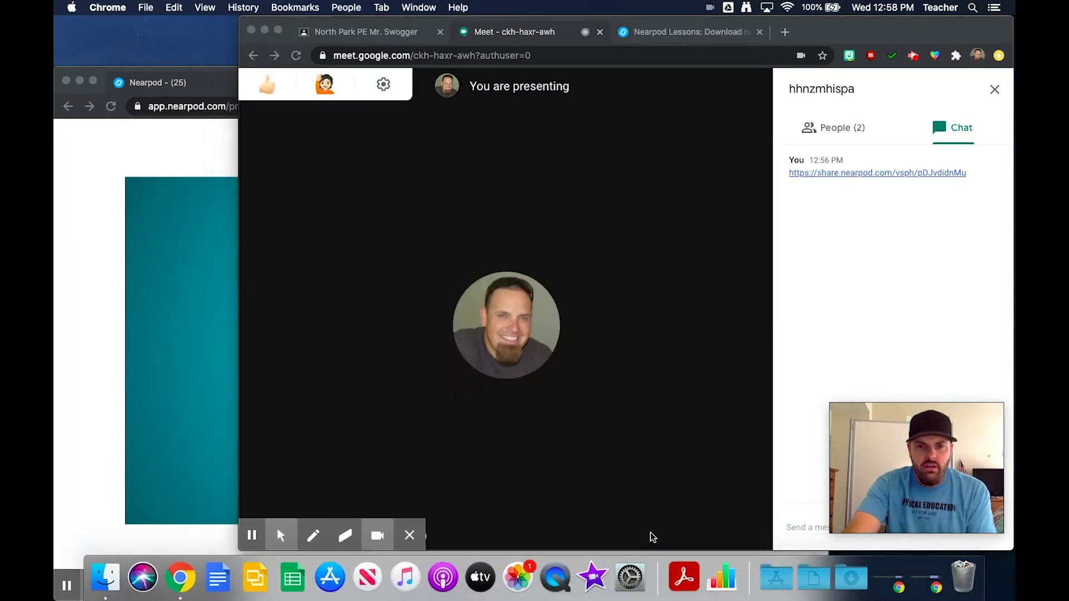
# Step: Advance the live lesson two slides from the teacher view to the Memory Test, slide 5 of 21
pyautogui.click(676, 31)
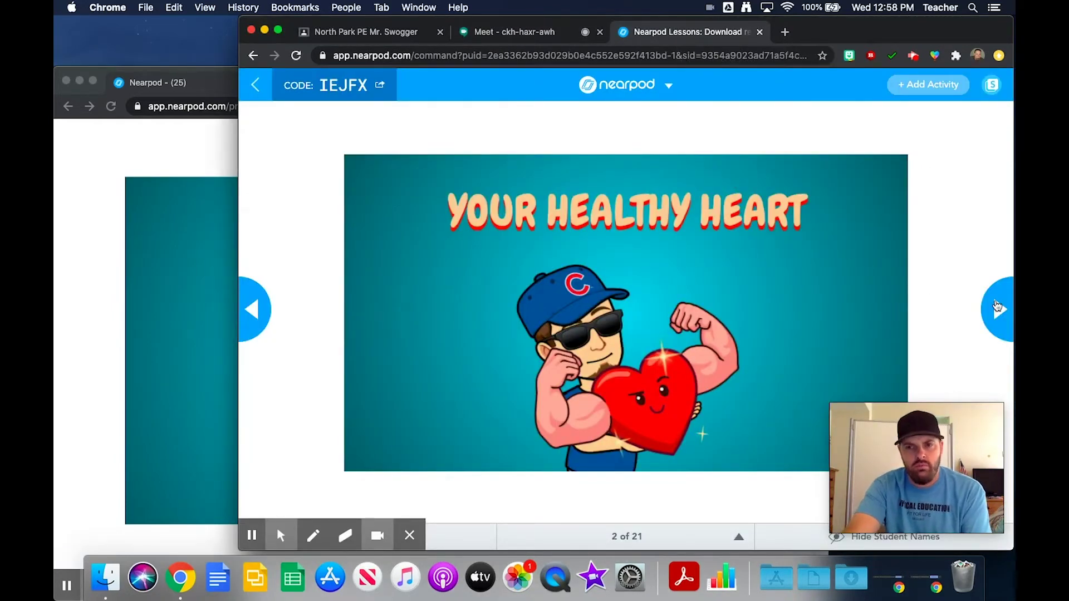
pyautogui.click(533, 35)
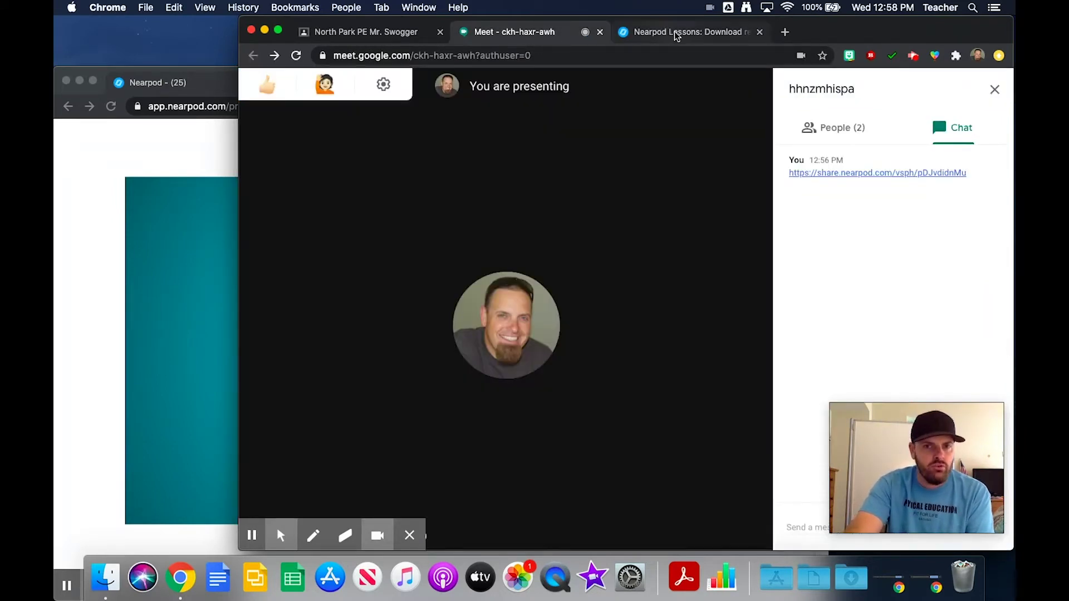
pyautogui.click(223, 260)
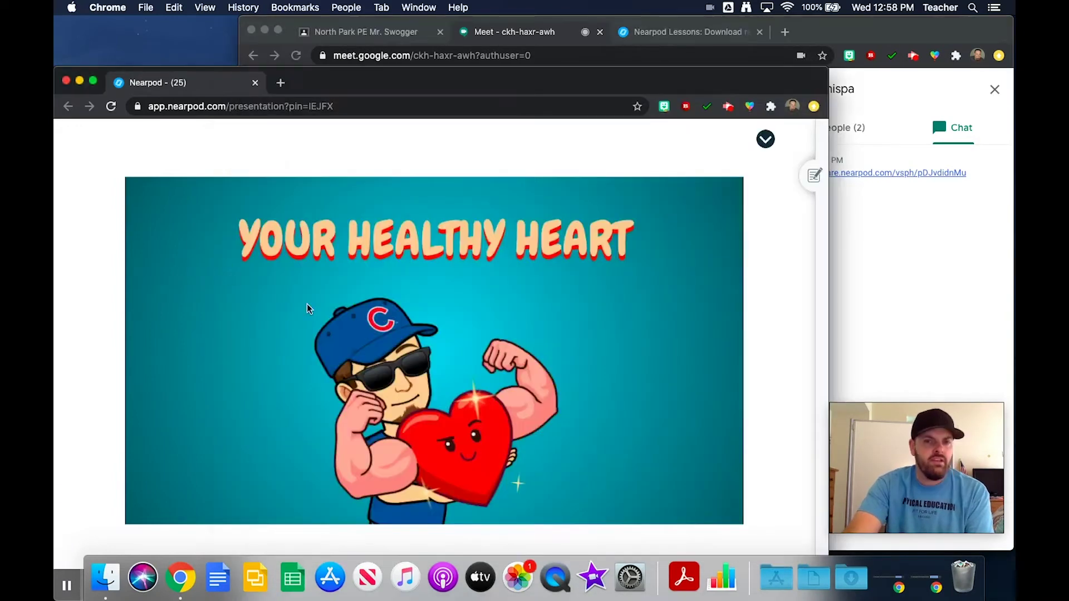
pyautogui.click(667, 30)
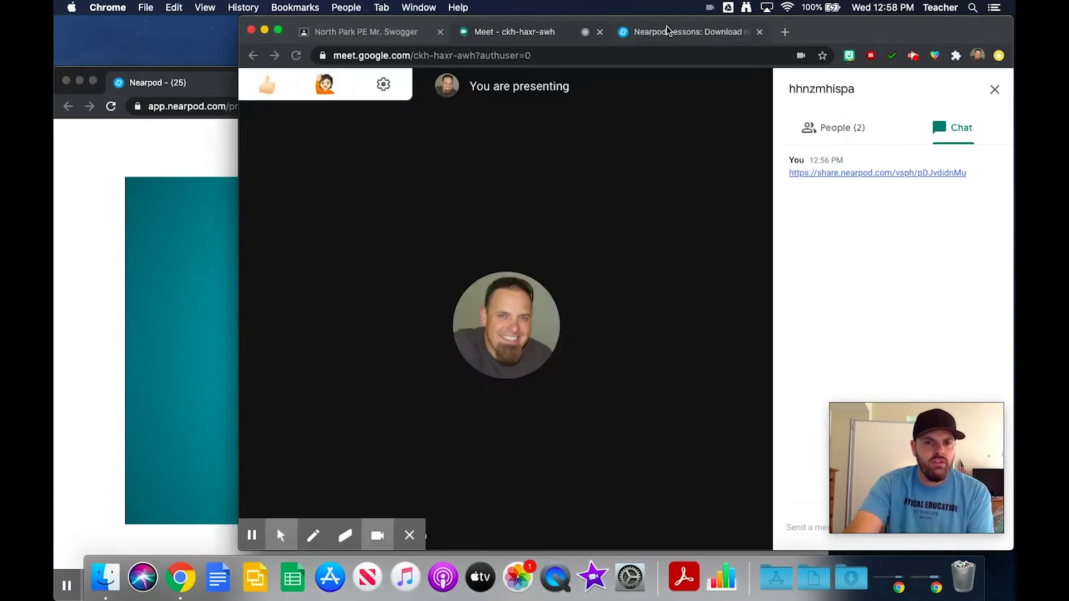
pyautogui.click(667, 31)
pyautogui.click(997, 310)
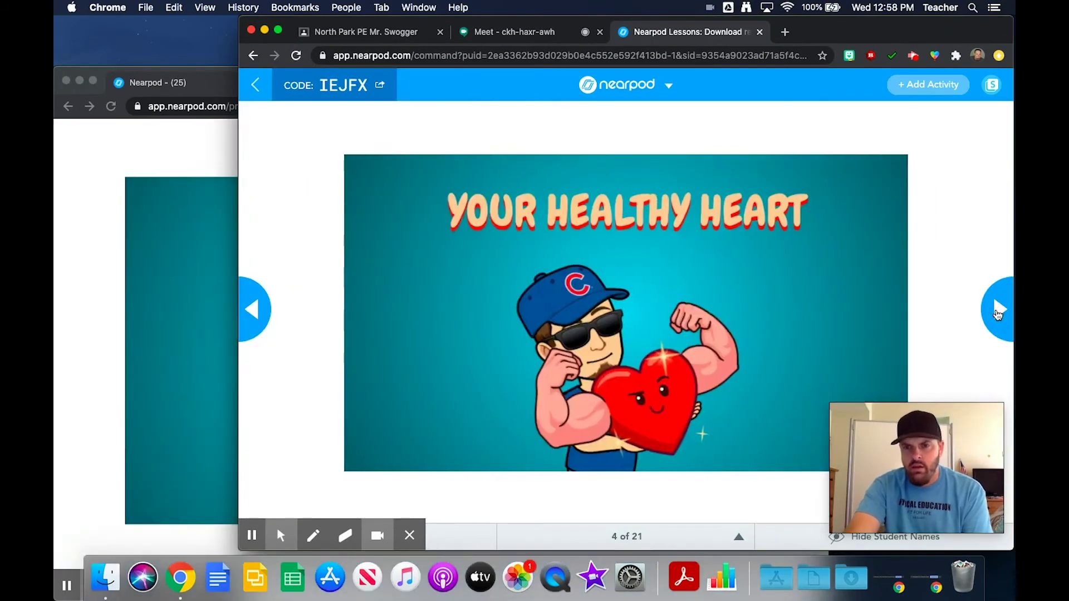
pyautogui.click(998, 310)
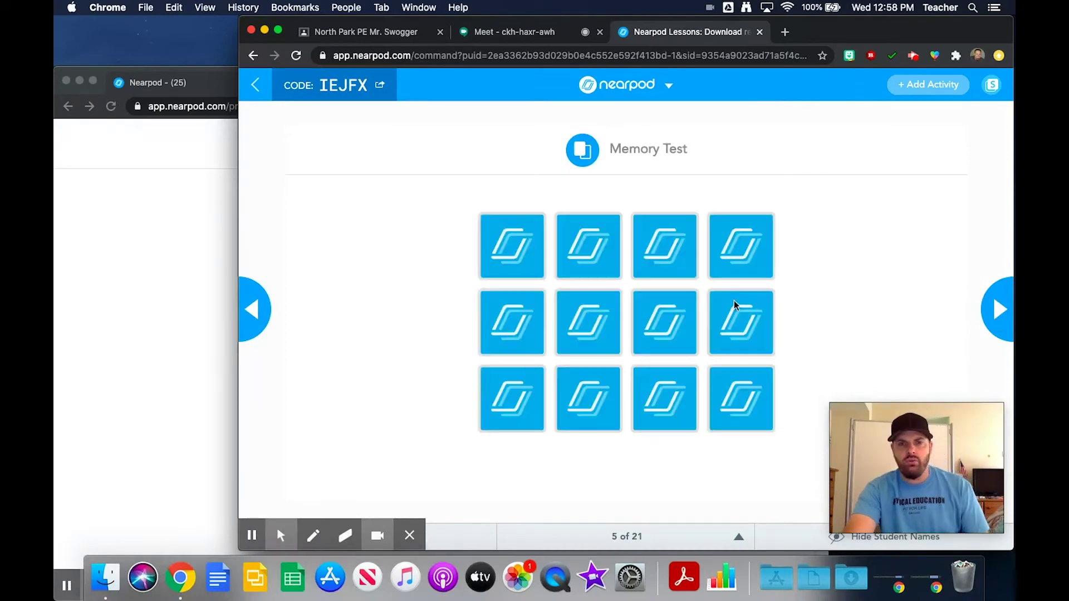
# Step: Match the top-left memory card with its pair in row 2, column 2
pyautogui.click(175, 282)
pyautogui.click(286, 257)
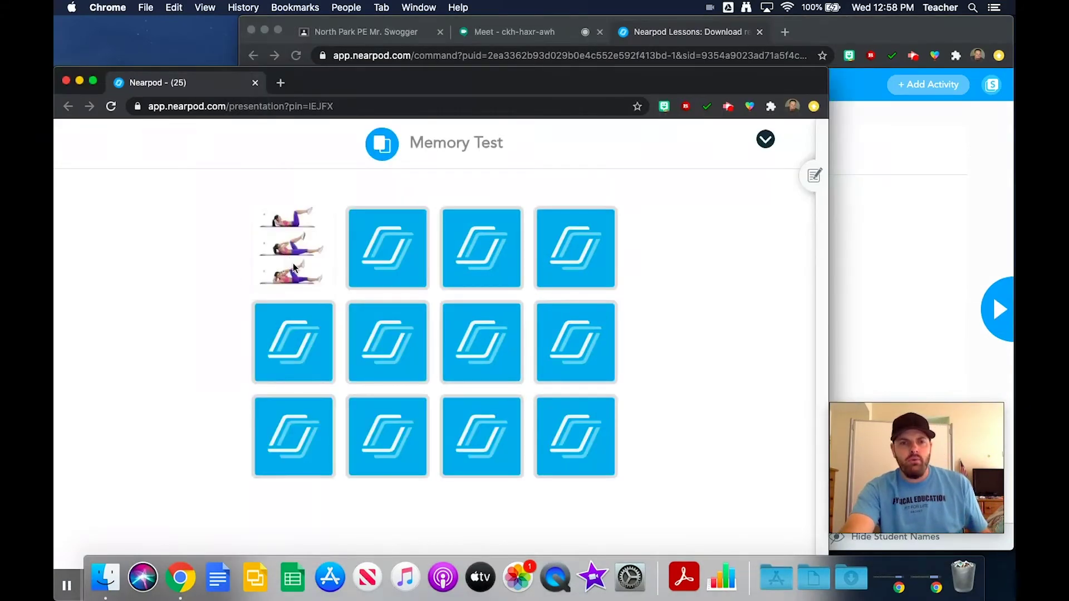
pyautogui.click(371, 327)
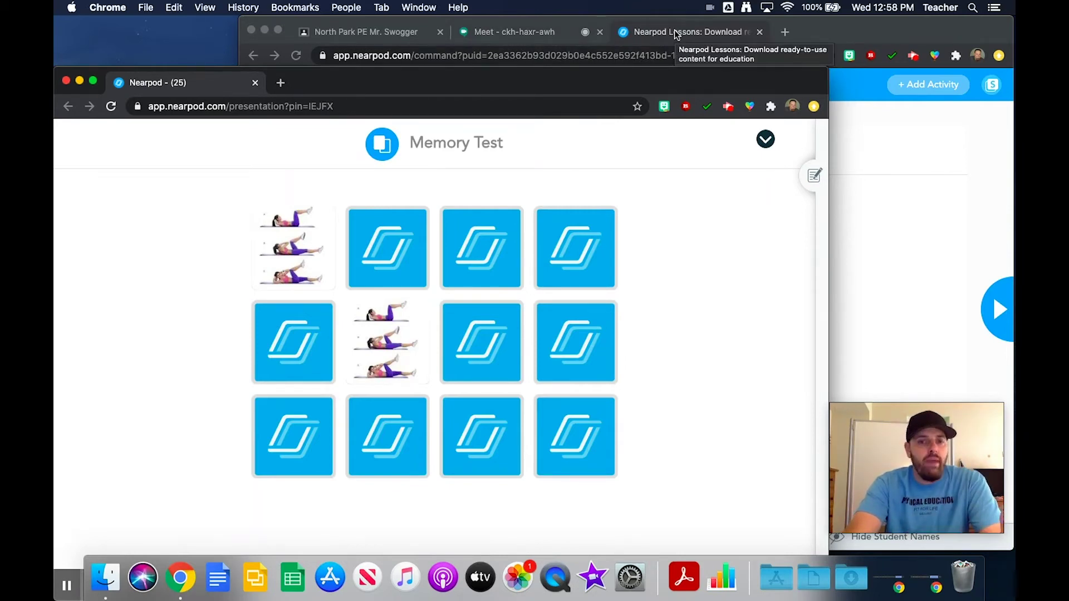
pyautogui.click(533, 33)
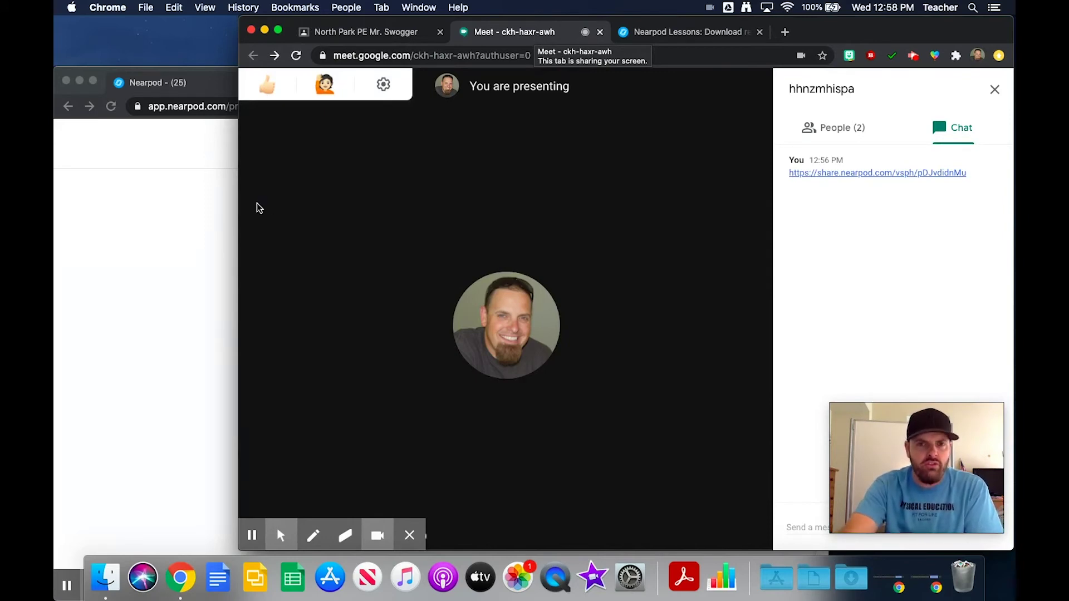
# Step: Keep flipping memory cards across the grid until the jumping-jacks card is revealed
pyautogui.click(212, 212)
pyautogui.click(376, 238)
pyautogui.click(474, 241)
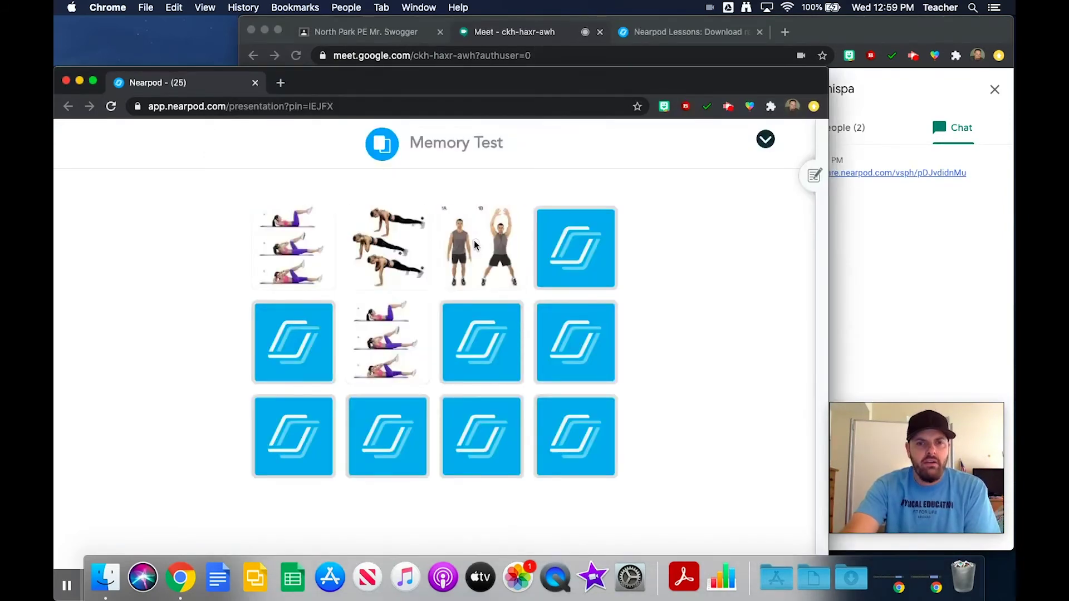
pyautogui.click(378, 253)
pyautogui.click(292, 353)
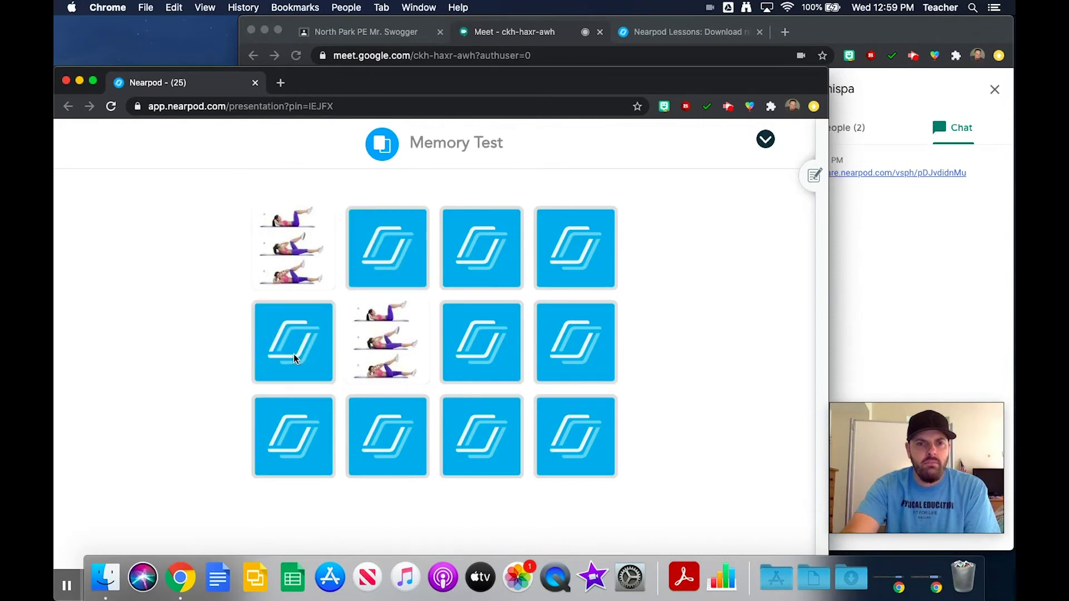
pyautogui.click(476, 251)
pyautogui.click(477, 326)
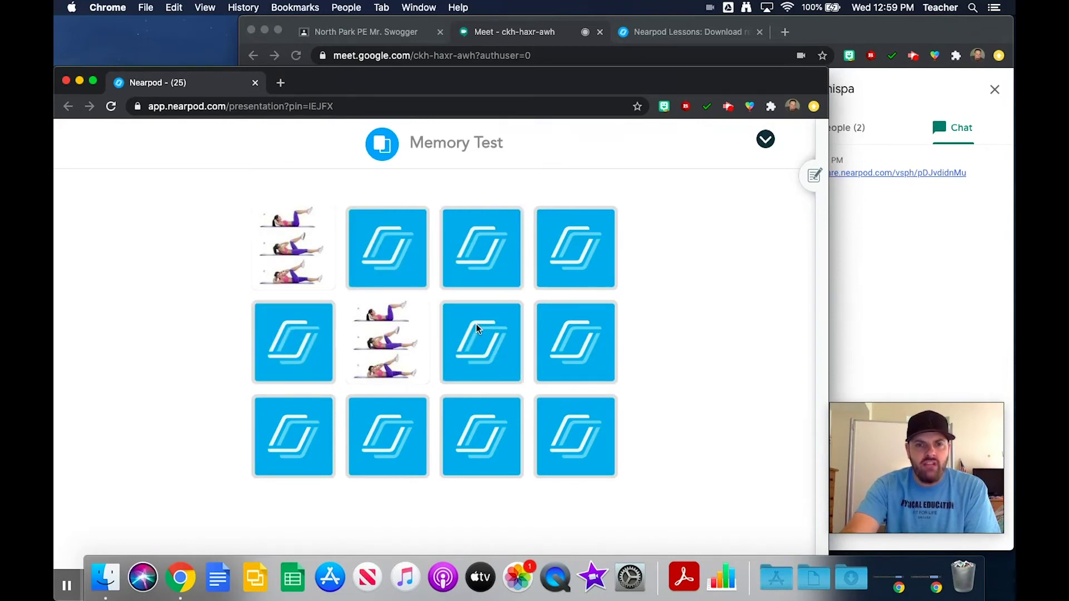
pyautogui.click(497, 453)
pyautogui.click(376, 421)
pyautogui.click(474, 341)
pyautogui.click(390, 412)
pyautogui.click(325, 425)
pyautogui.click(513, 256)
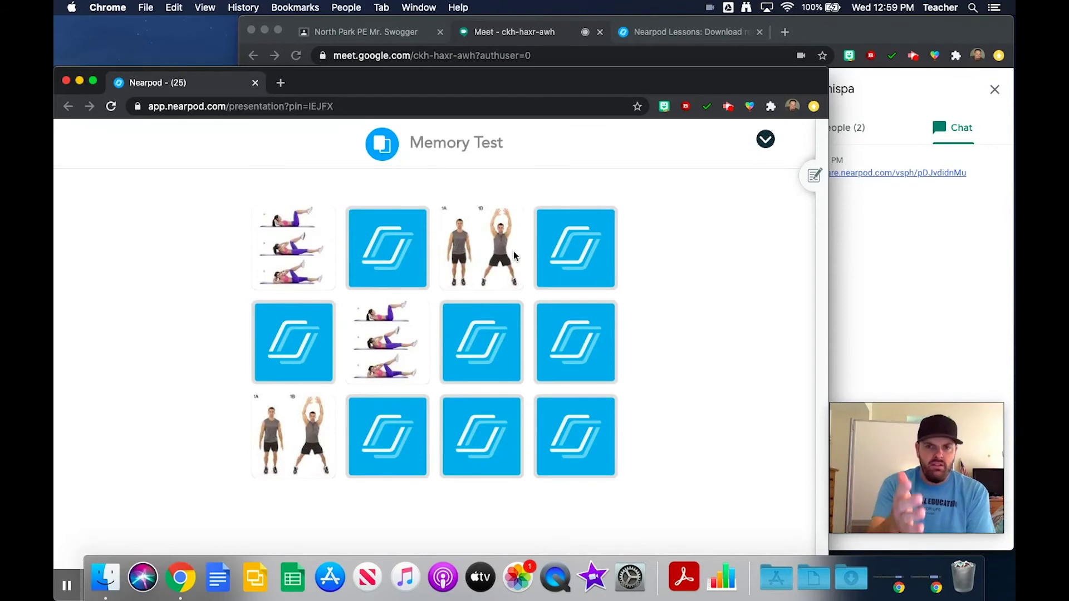
# Step: Advance the teacher view to the heart exercise poll, slide 6 of 21
pyautogui.click(510, 35)
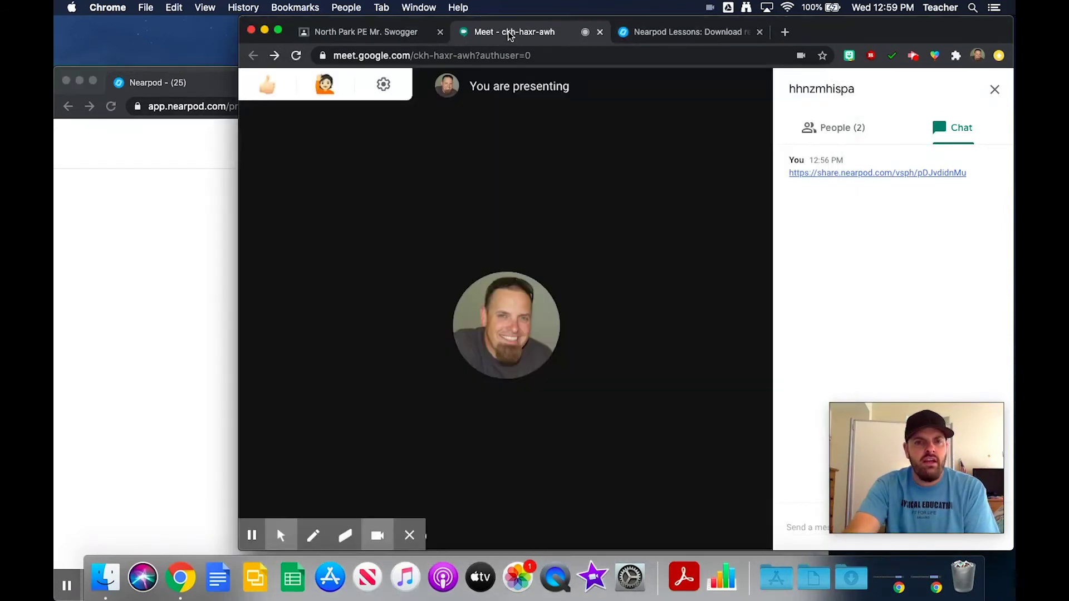
pyautogui.click(674, 35)
pyautogui.click(994, 309)
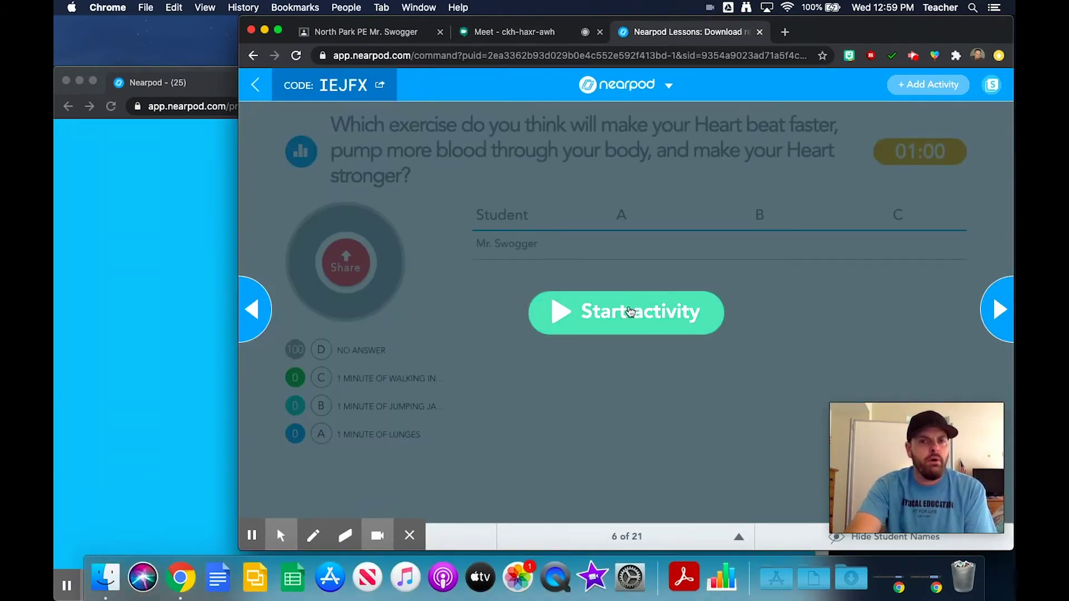
# Step: Start the heart exercise poll and send 'B' as a message in the Meet chat
pyautogui.click(597, 322)
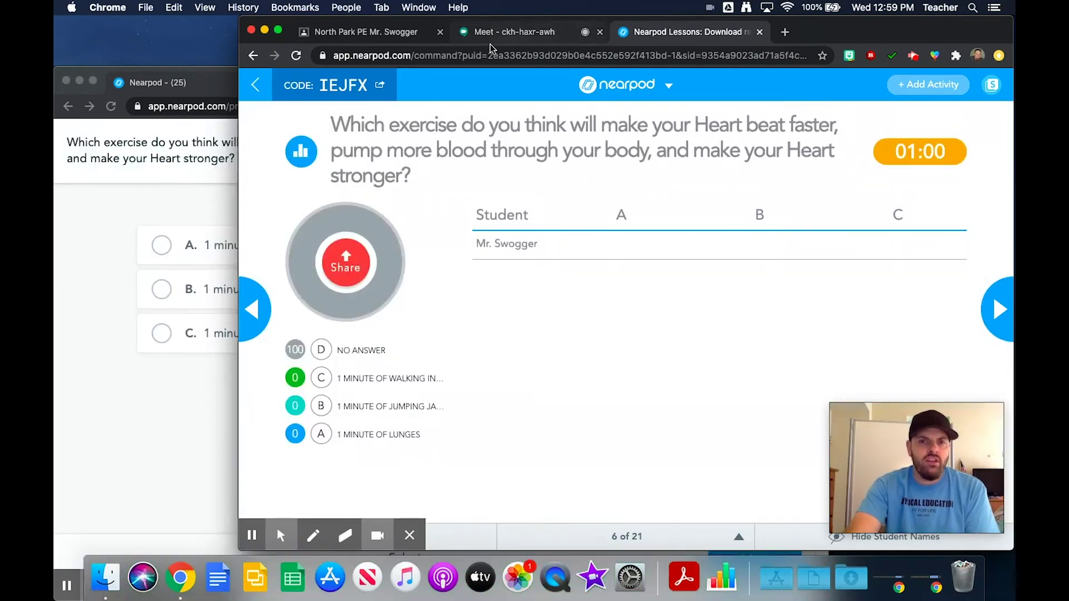
pyautogui.click(127, 452)
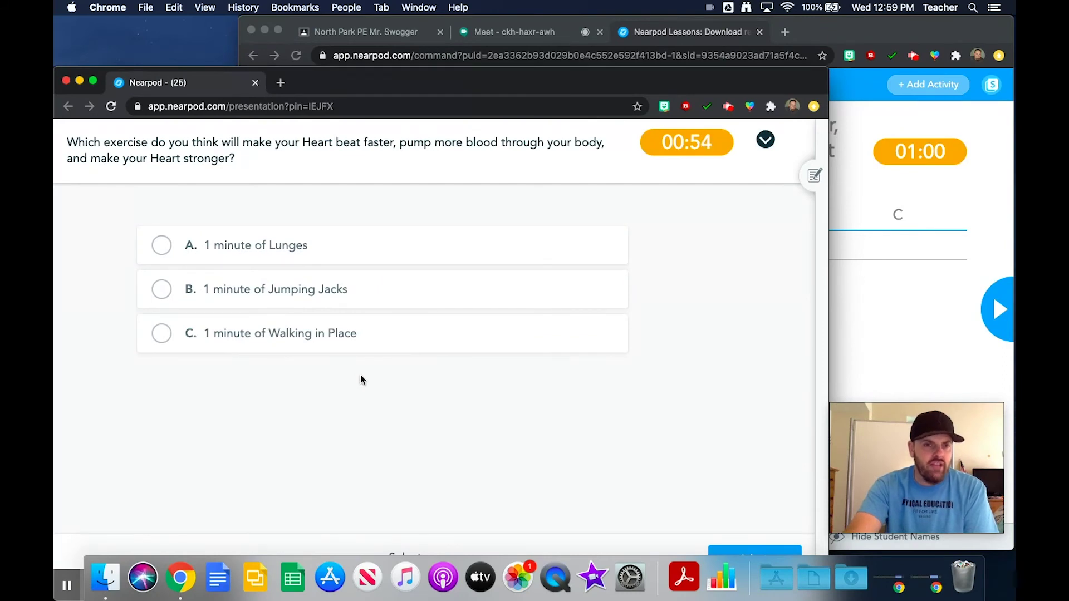
pyautogui.click(536, 30)
pyautogui.click(802, 526)
pyautogui.write('B')
pyautogui.press('Return')
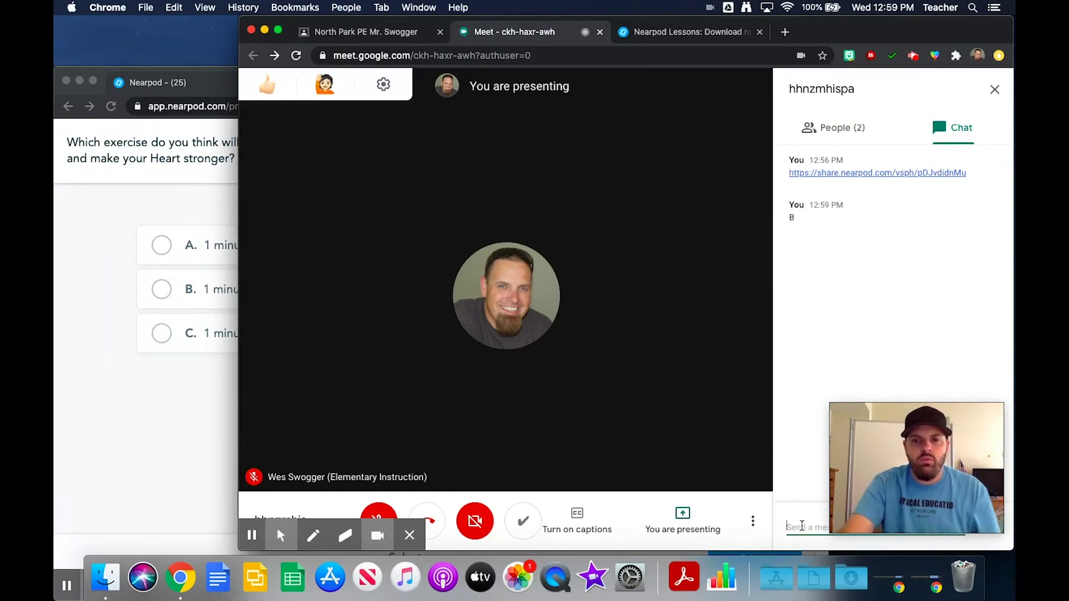
# Step: Submit answer B, 1 minute of Jumping Jacks, as a student and view the live results
pyautogui.click(171, 471)
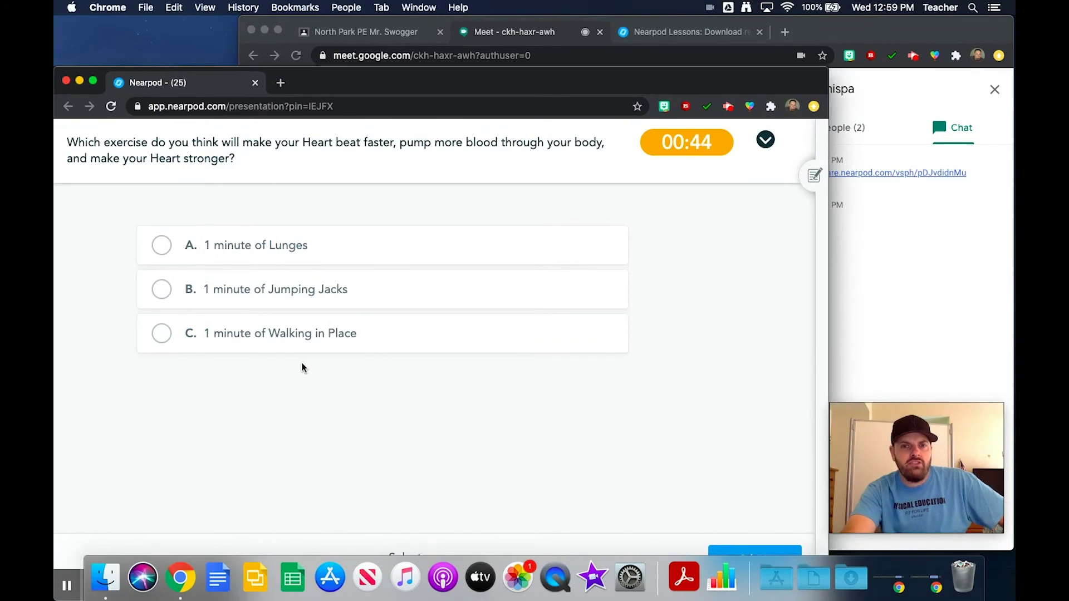
pyautogui.click(162, 289)
pyautogui.click(732, 544)
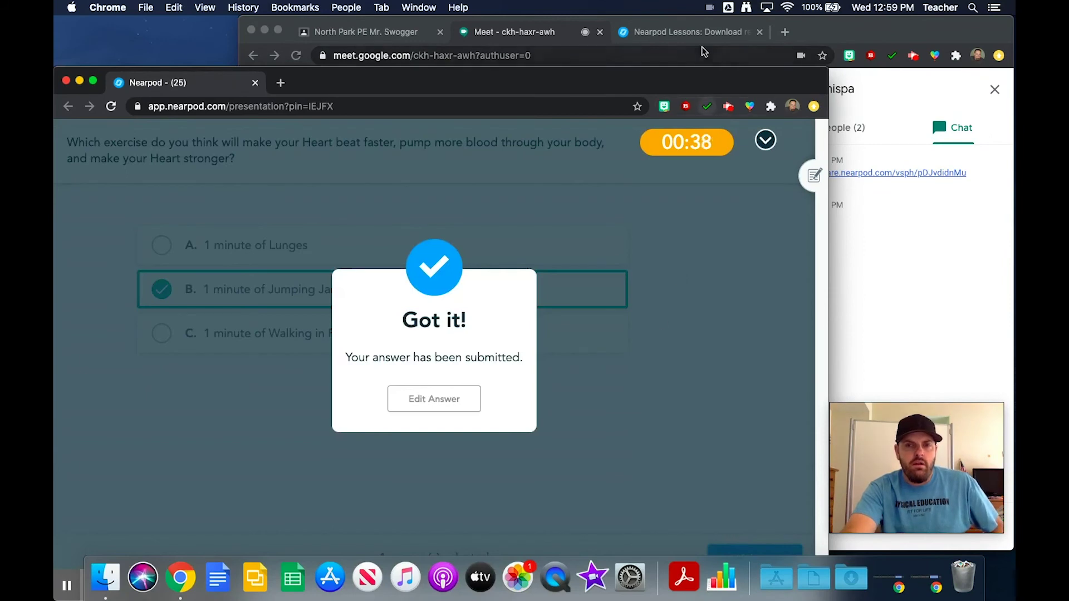
pyautogui.click(702, 51)
pyautogui.click(703, 31)
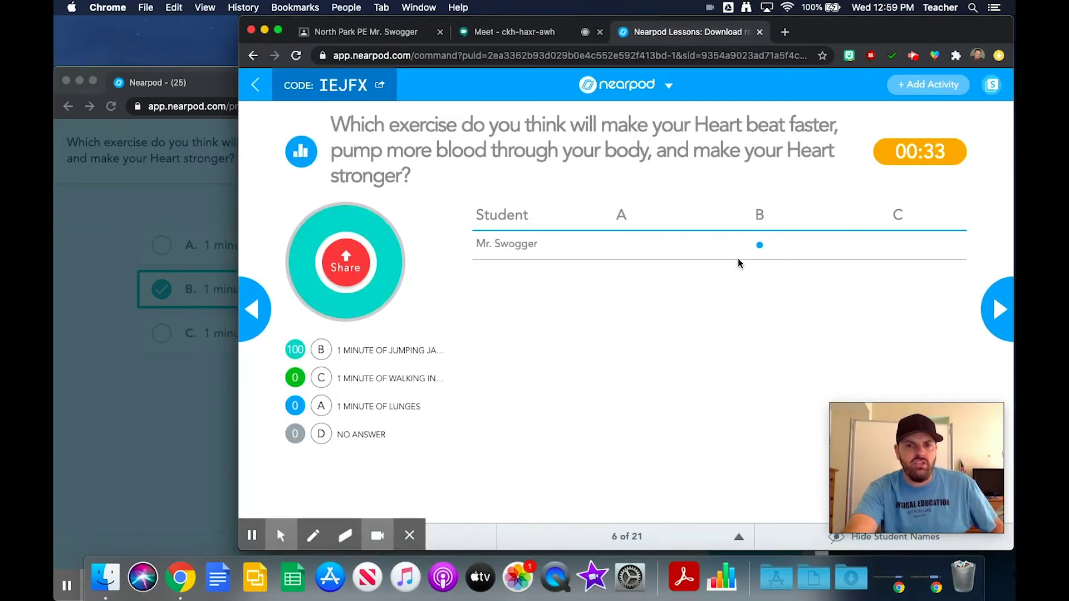
pyautogui.click(504, 33)
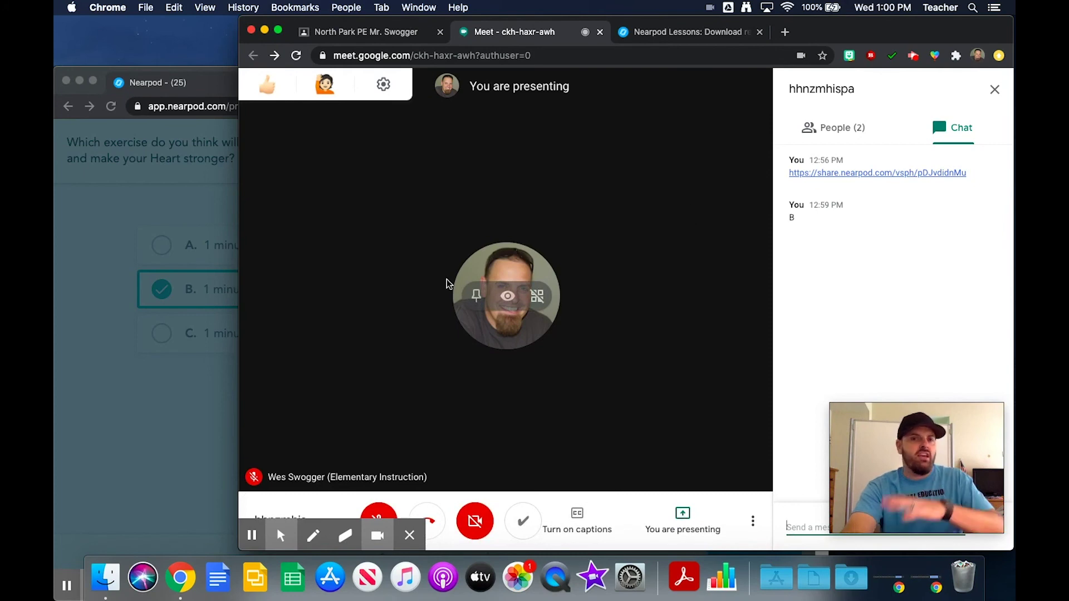
pyautogui.click(678, 32)
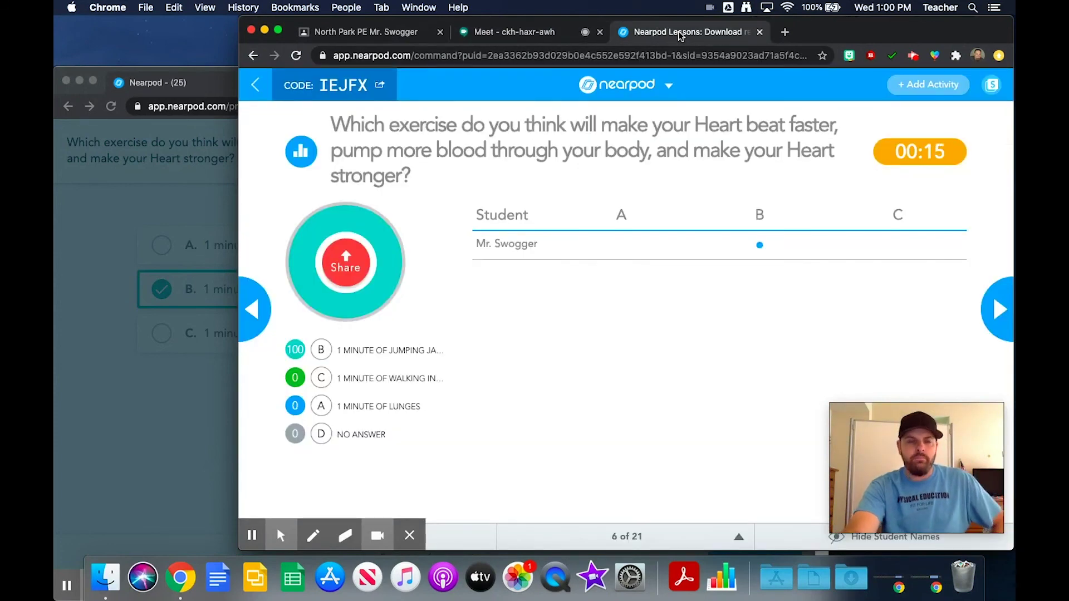